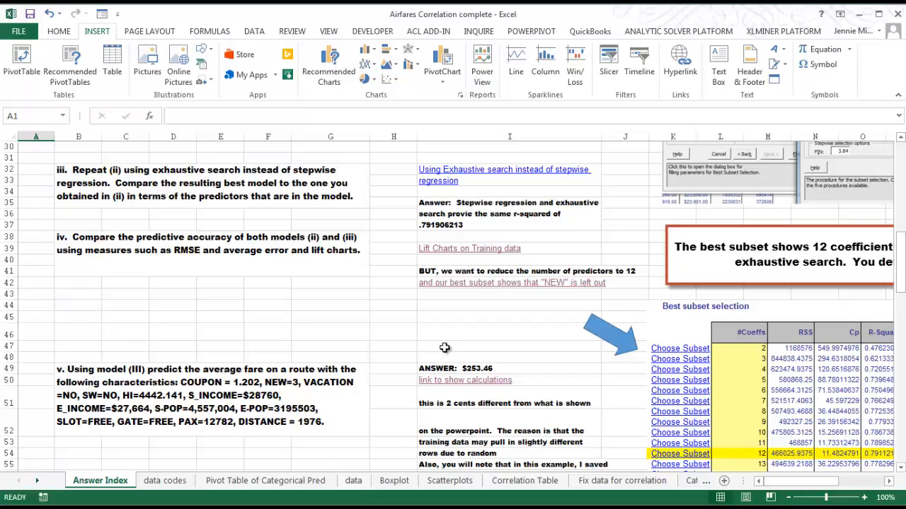
Open the calculations linked to question v in the answer index and check the regression's input variables
click(468, 380)
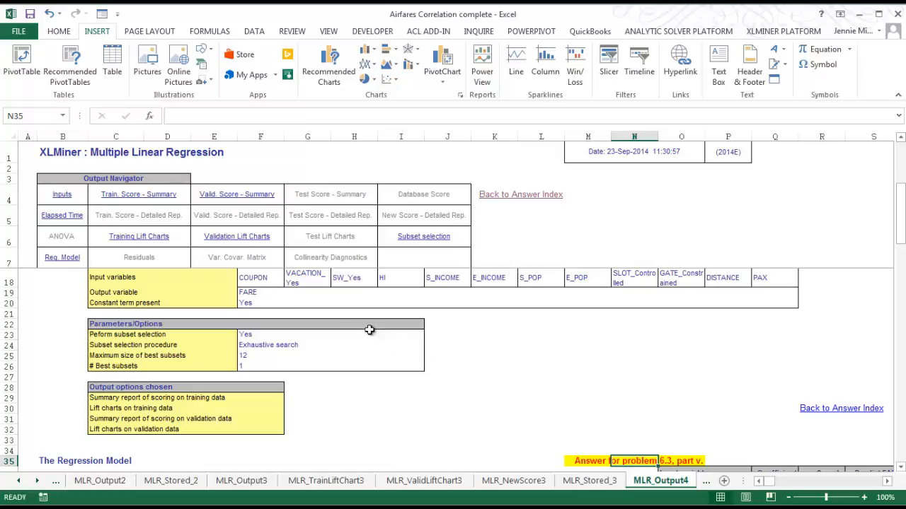
click(256, 278)
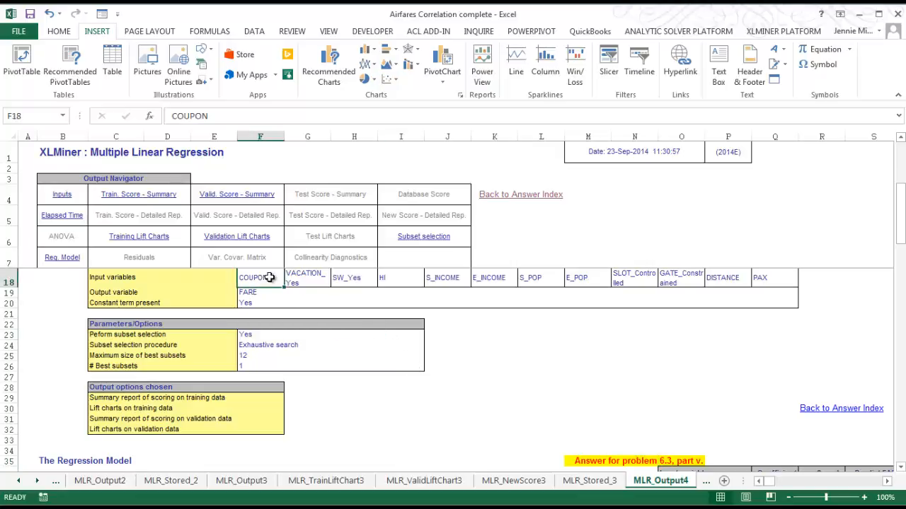
click(301, 278)
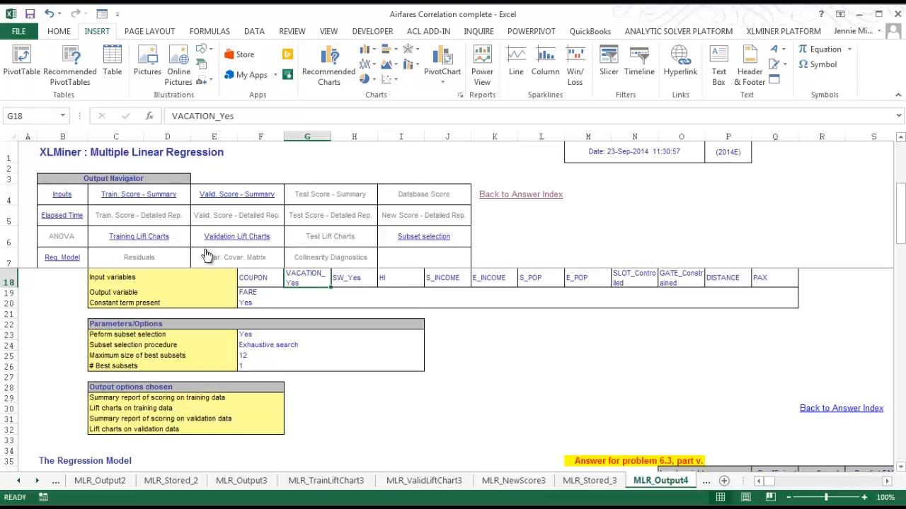
View the training lift charts and return to the regression output's navigator
click(132, 238)
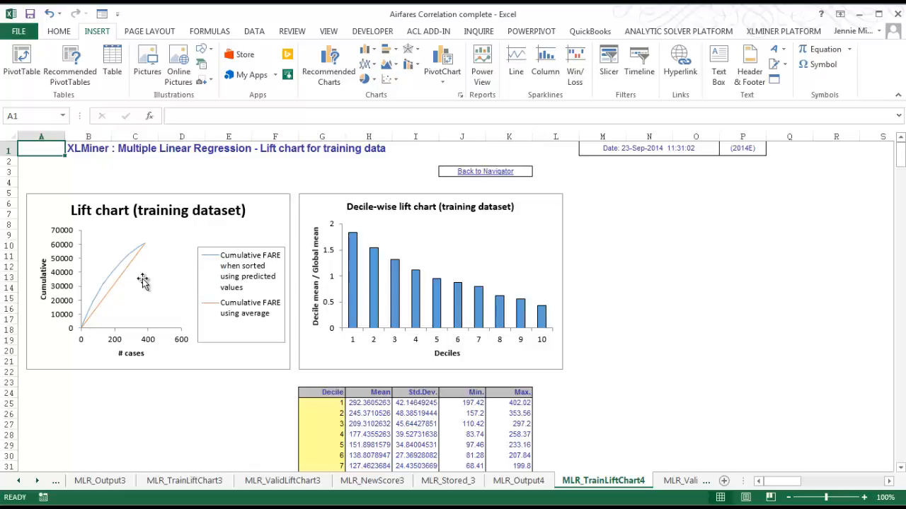
click(485, 173)
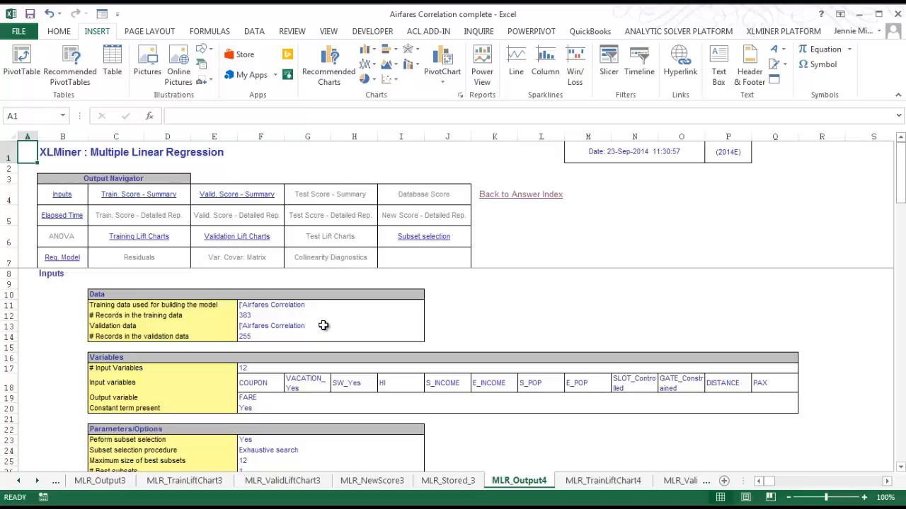
Examine the regression's output variable, subset selection options and coefficient table in MLR_Output4
scroll(324, 325, down, 1)
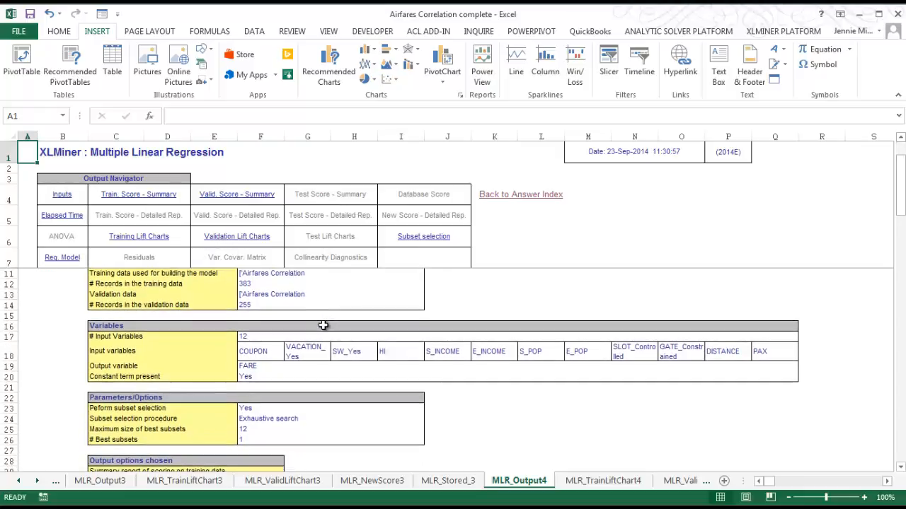
scroll(324, 326, down, 1)
scroll(311, 332, up, 1)
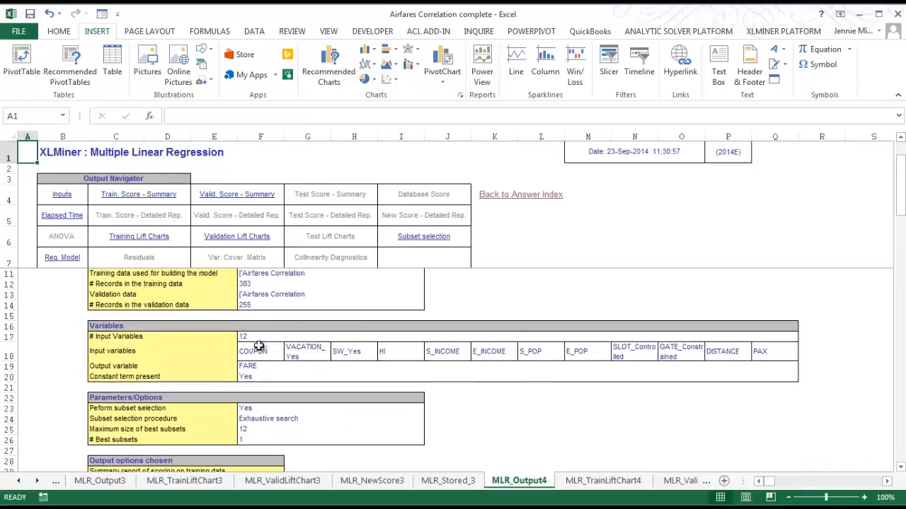
click(253, 370)
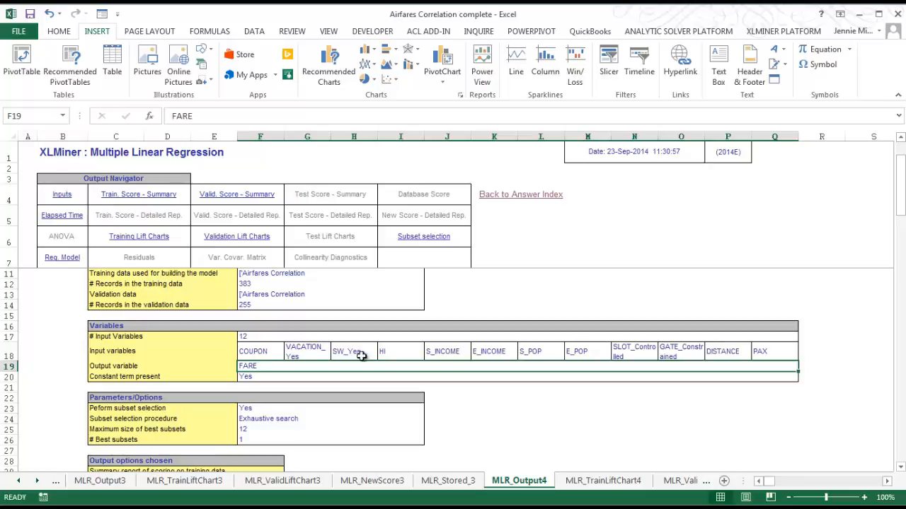
scroll(344, 378, down, 2)
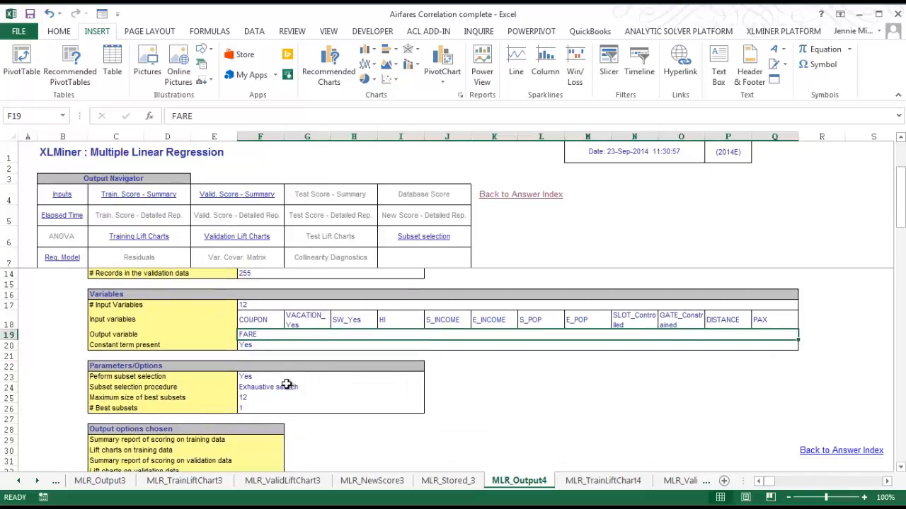
click(243, 366)
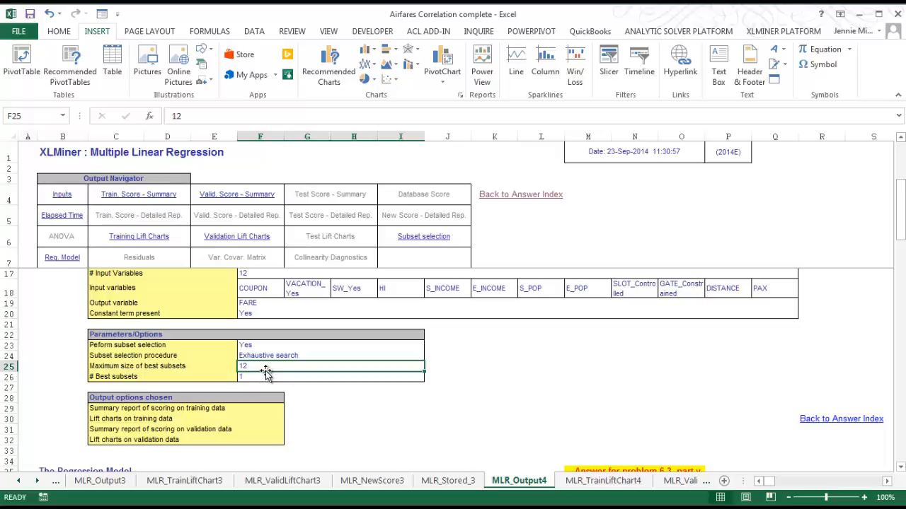
scroll(269, 380, down, 2)
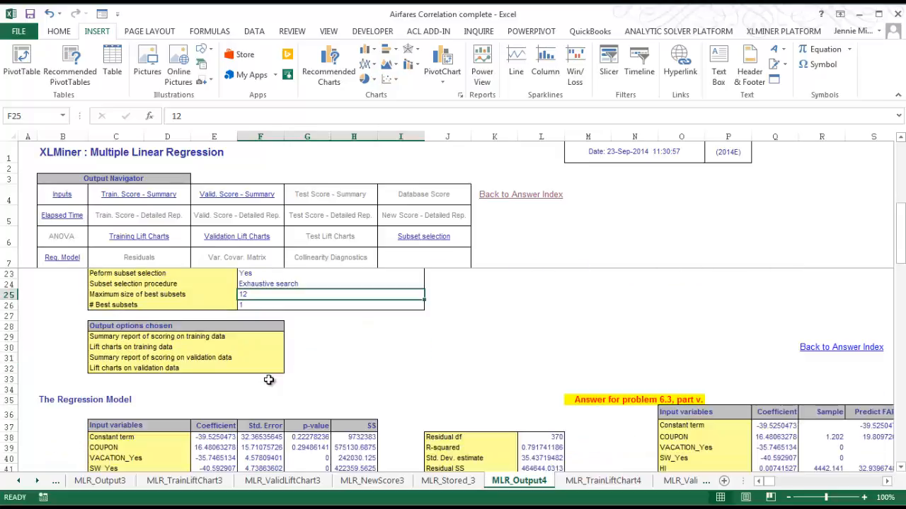
scroll(269, 380, down, 1)
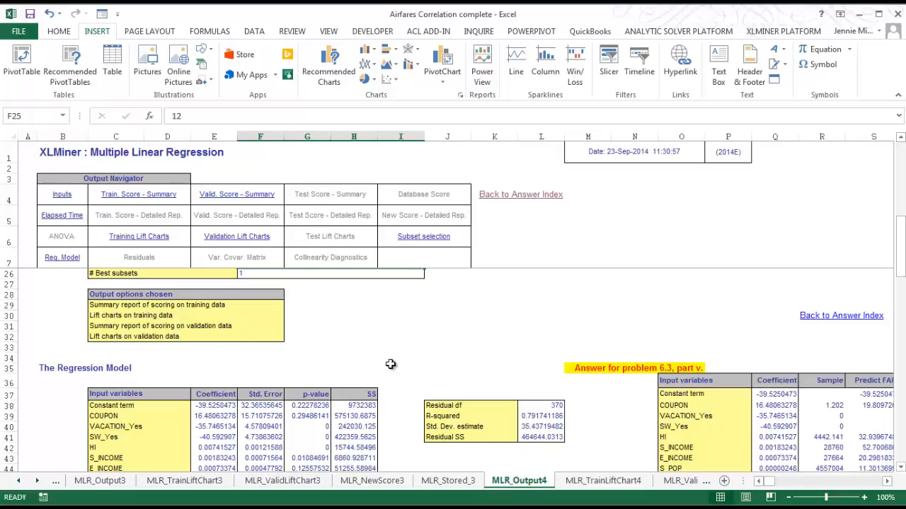
scroll(388, 365, down, 1)
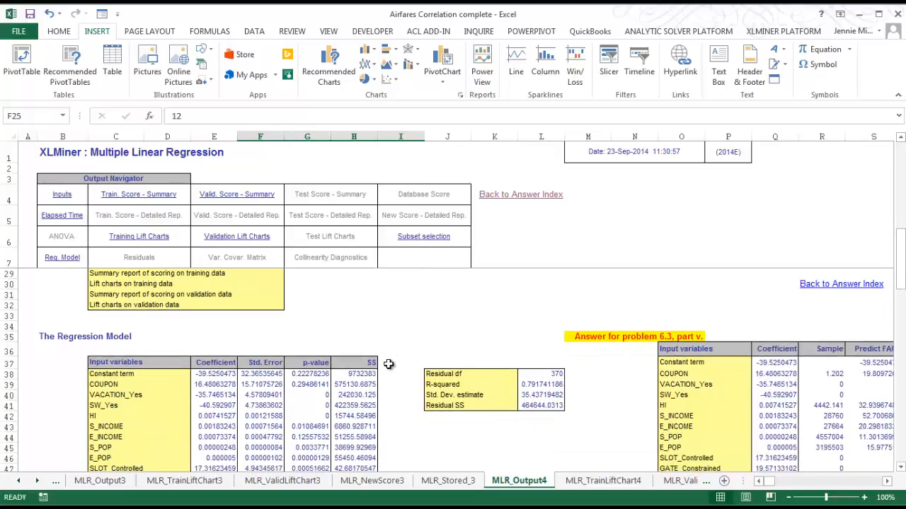
scroll(388, 365, down, 2)
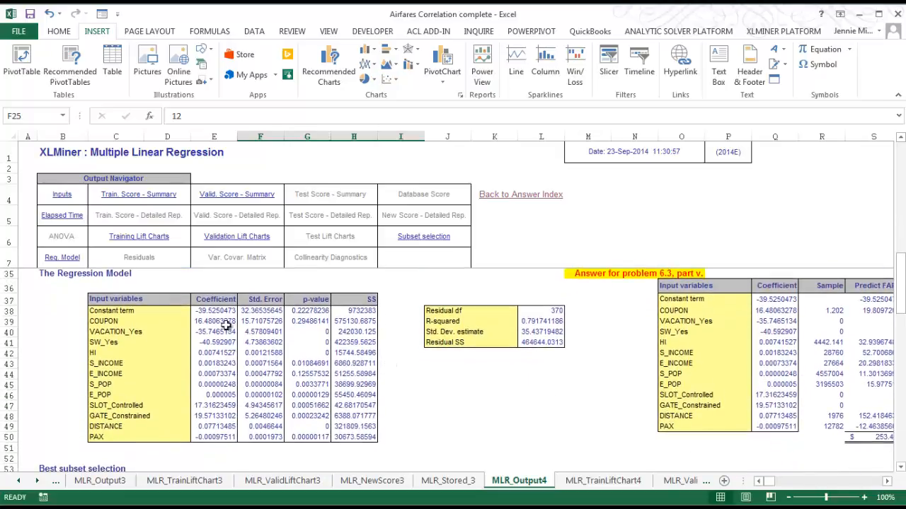
Label the Constant term row of the regression model with "a" in cell B38
click(114, 312)
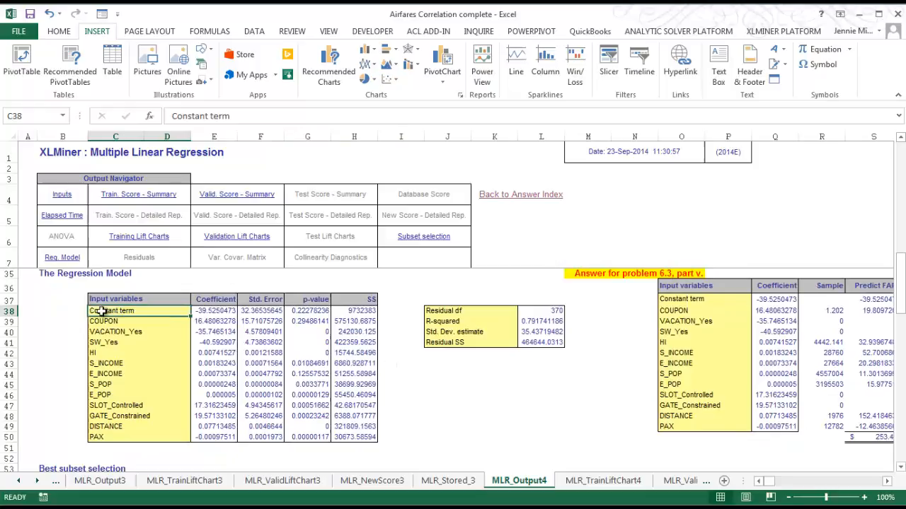
click(64, 312)
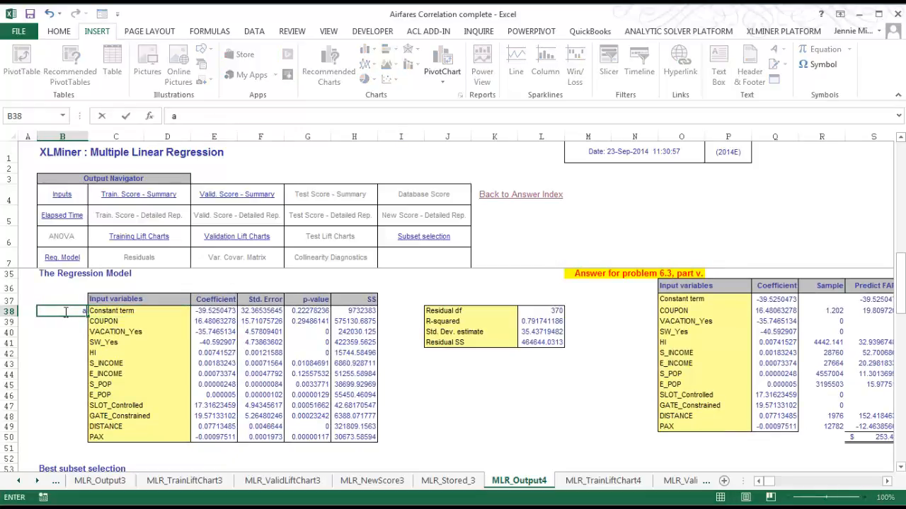
click(79, 322)
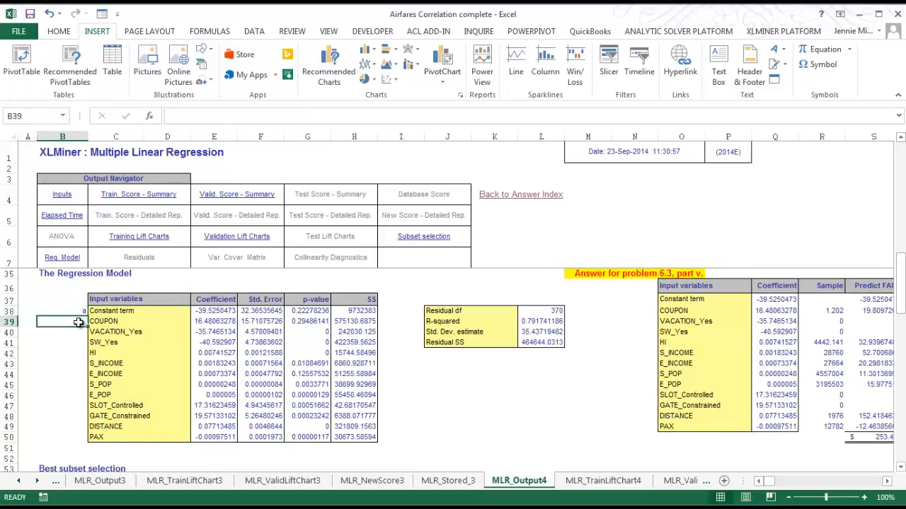
Enter the regression equation "y = a + b(x) + c(x) + d(x)...." in cell D36 above the input variables
click(187, 285)
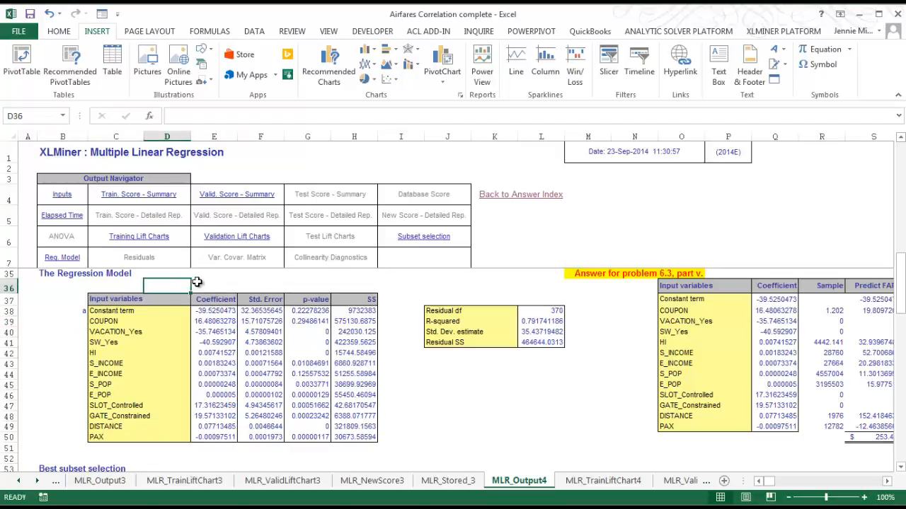
text(y)
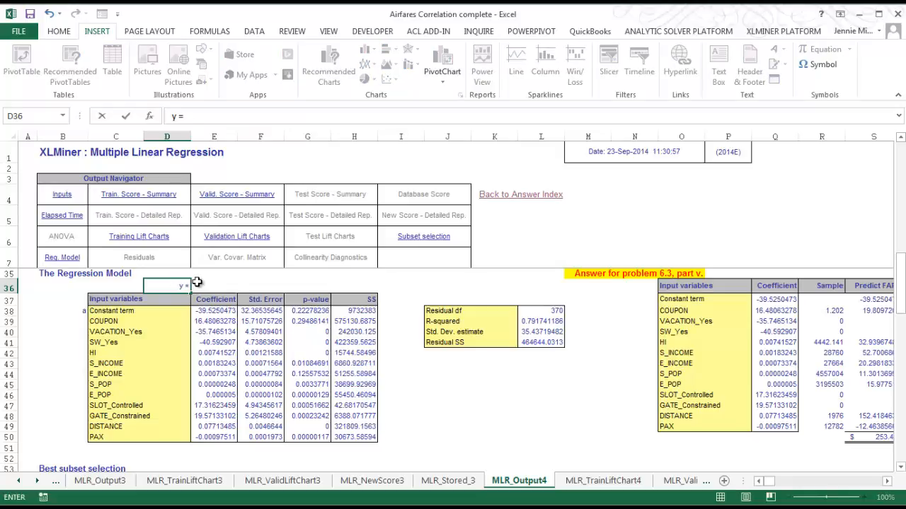
text(= a + b(x) + c(x)
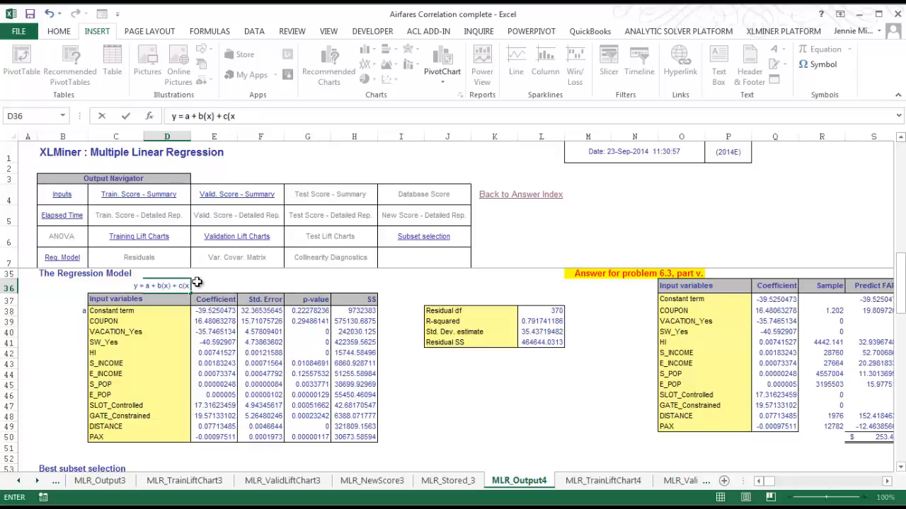
text() + d(x)..)
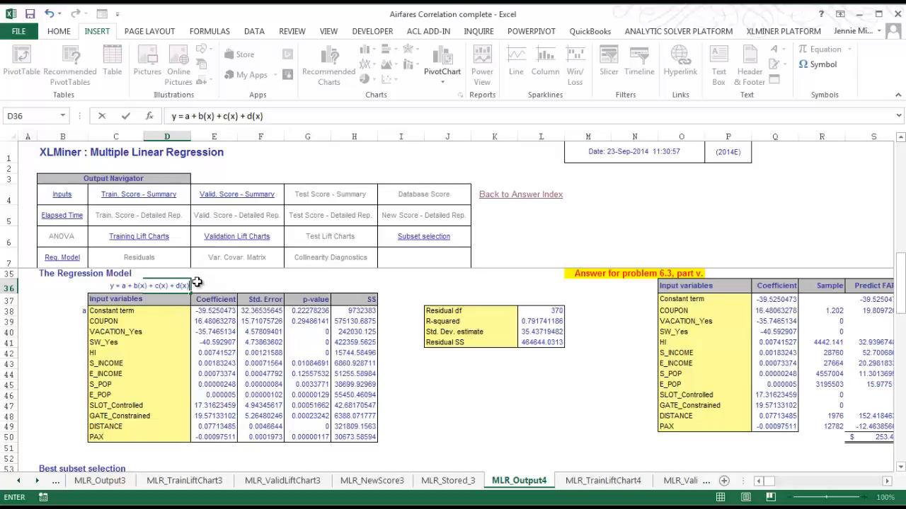
text(..)
key(Return)
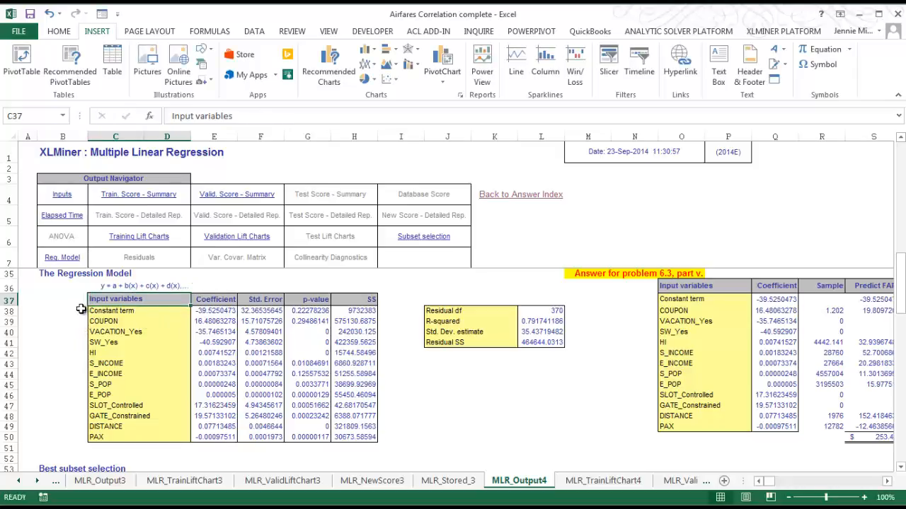
Label the COUPON row "b" in B39 and the VACATION_Yes row "c" in B40
click(85, 323)
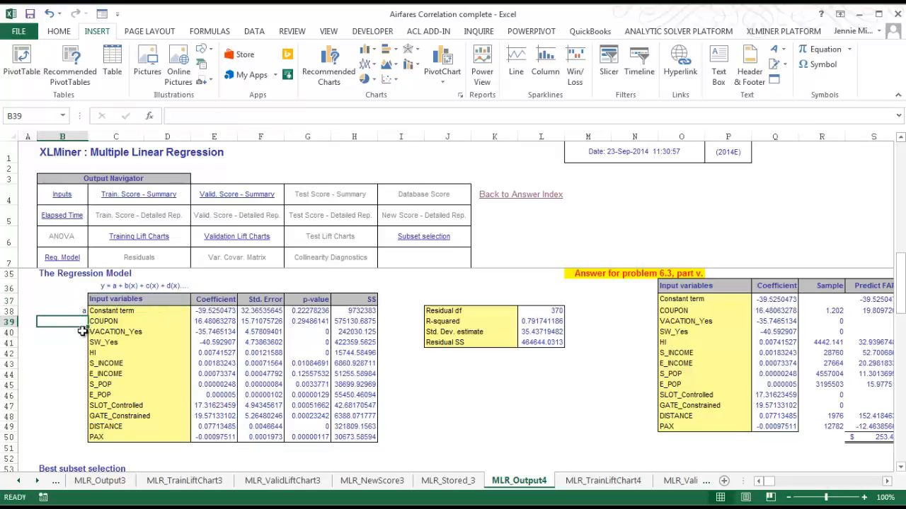
text(b)
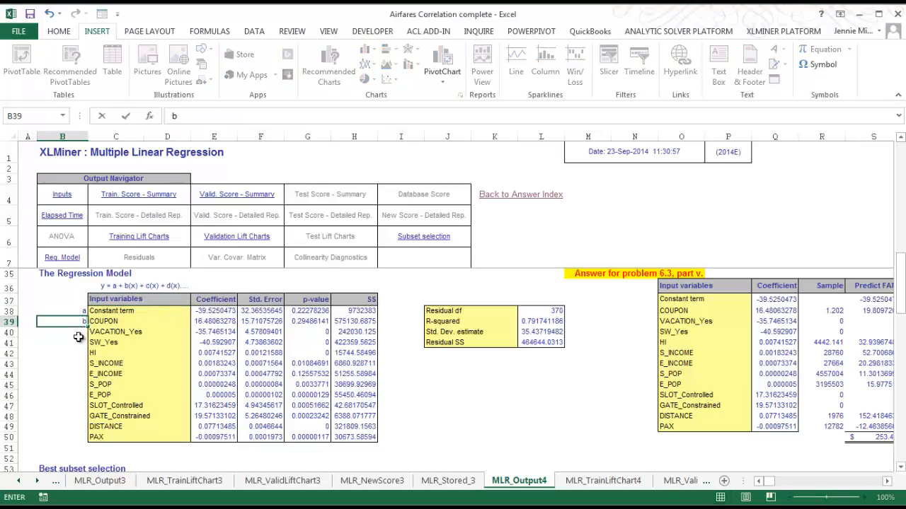
key(Return)
text(c)
key(Return)
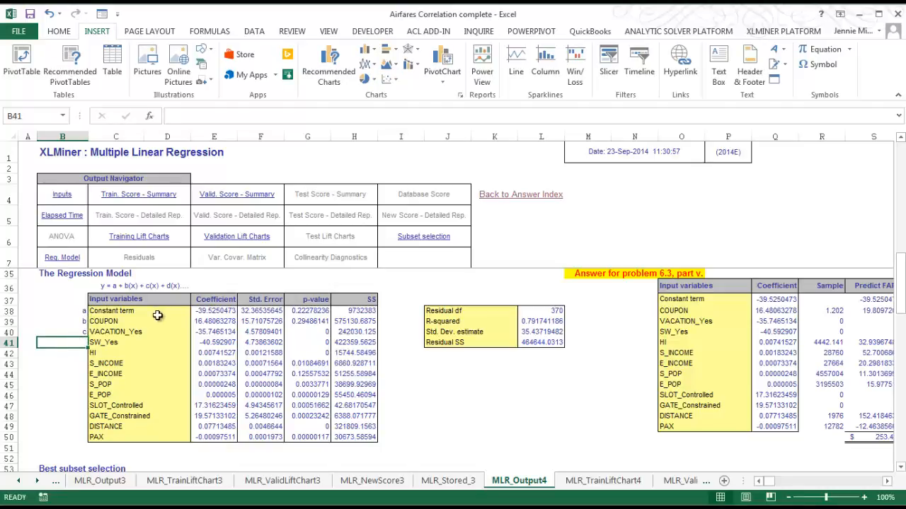
Compare the model's coefficients with the written equation and the coefficient column of the part v answer table
drag(215, 311, 212, 397)
click(121, 286)
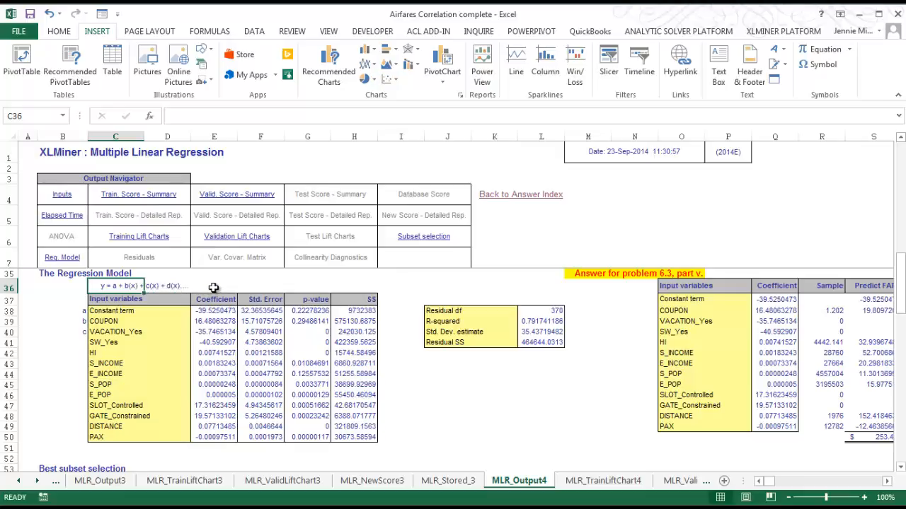
click(779, 300)
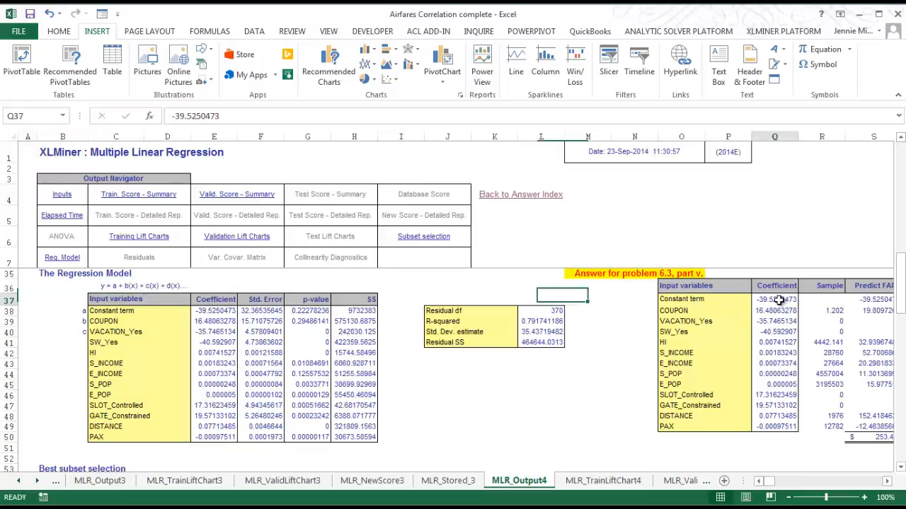
Give the constant term's coefficient in cell E38 a light blue fill and black font
click(216, 311)
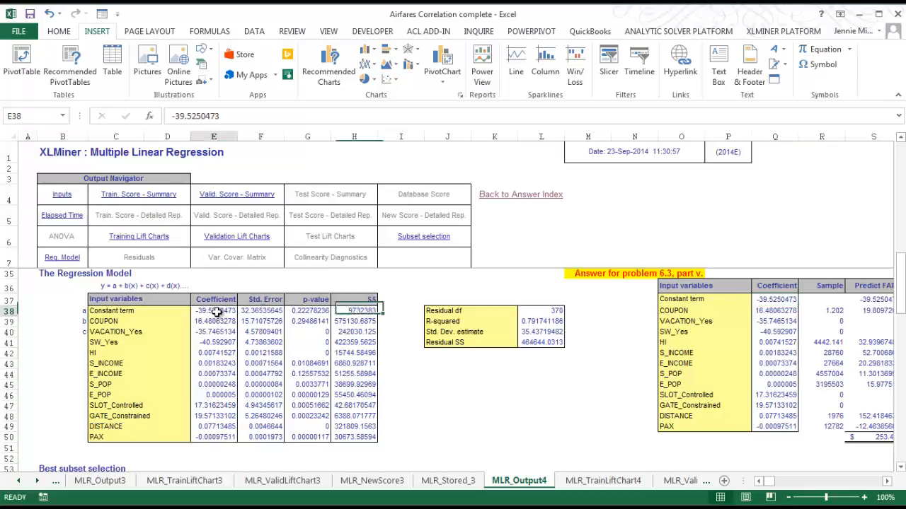
click(61, 33)
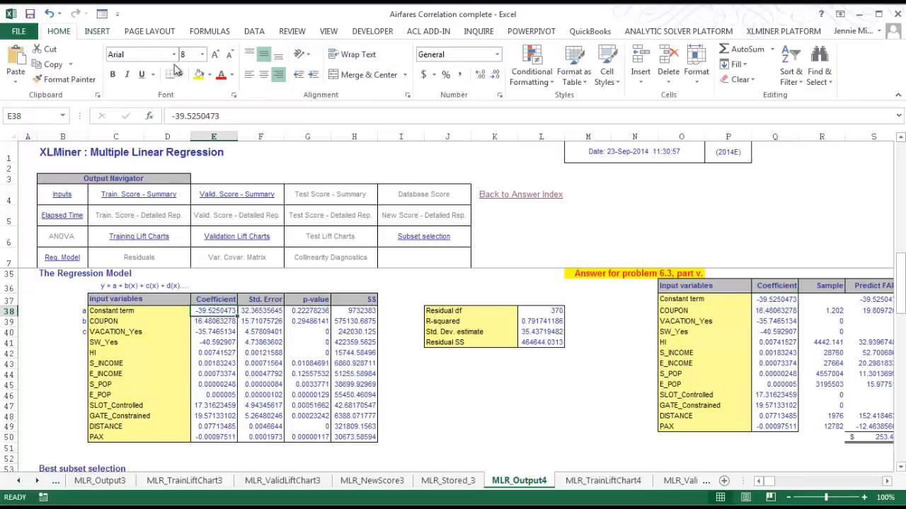
click(210, 75)
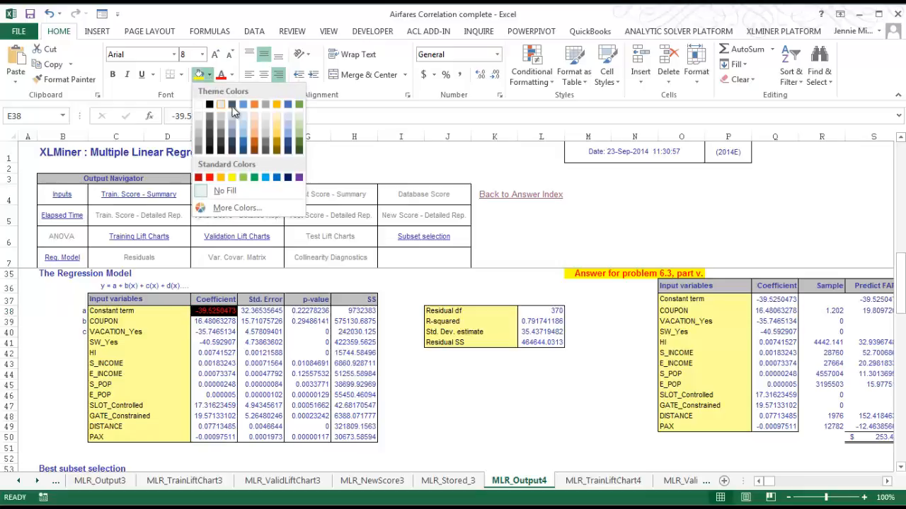
click(289, 124)
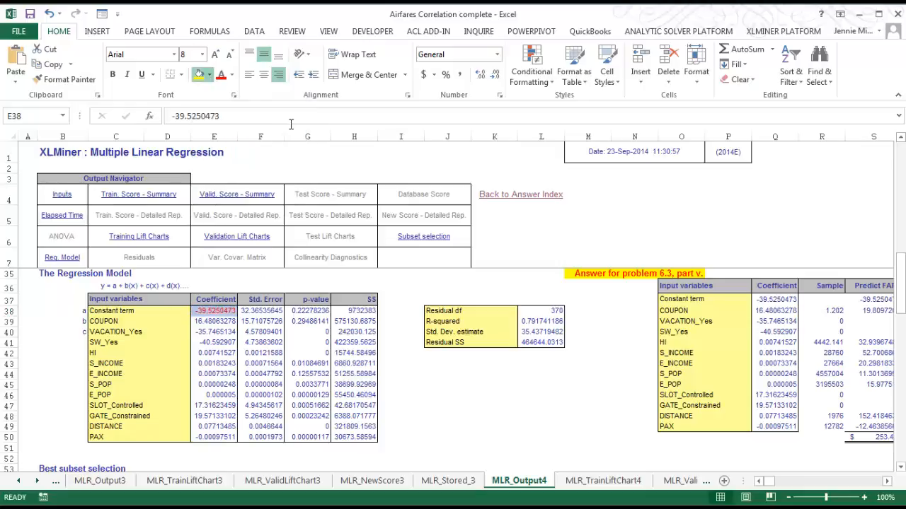
click(232, 75)
click(230, 92)
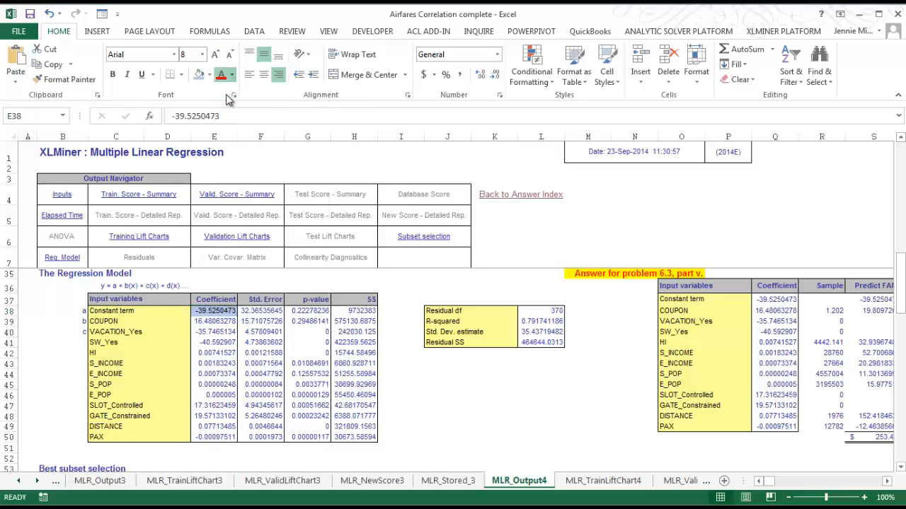
Apply the same light blue fill to the constant term's coefficient in cell Q37 of the answer table
click(762, 300)
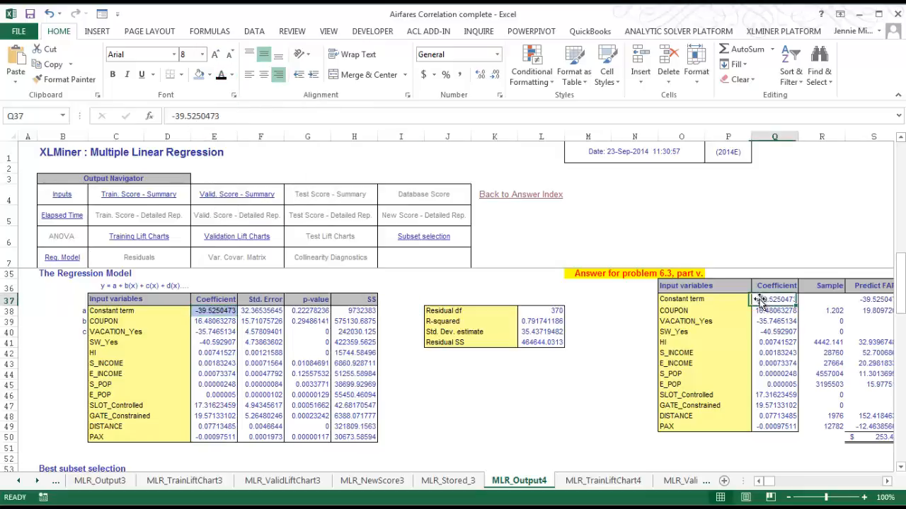
click(199, 75)
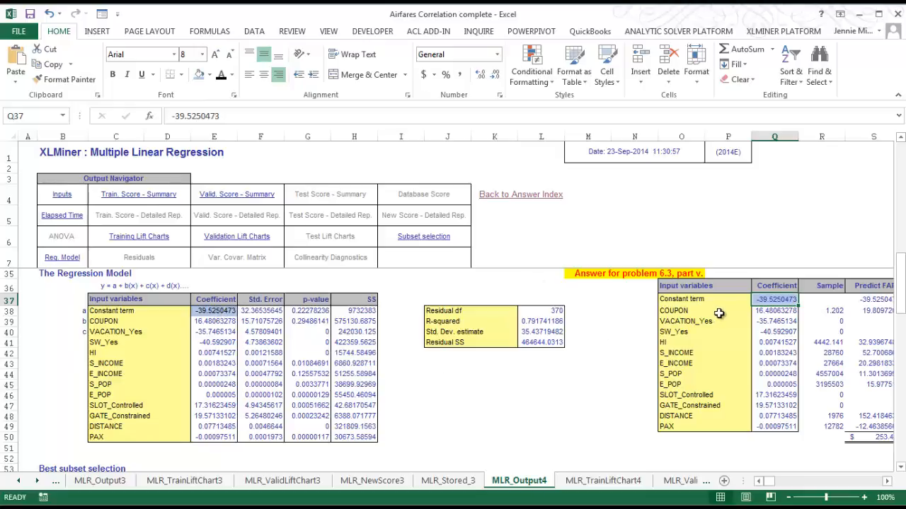
click(831, 298)
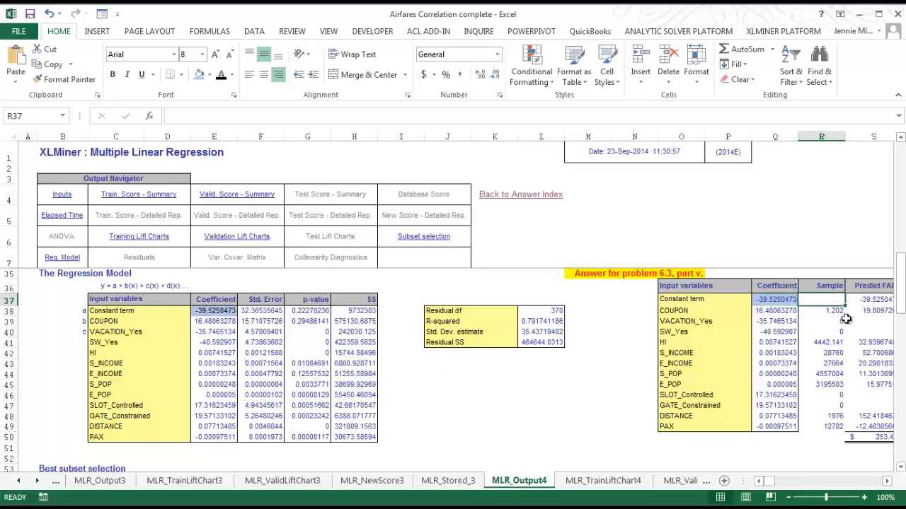
Examine the COUPON row's sample value in the part v answer table against the constant term's sample cell
click(889, 482)
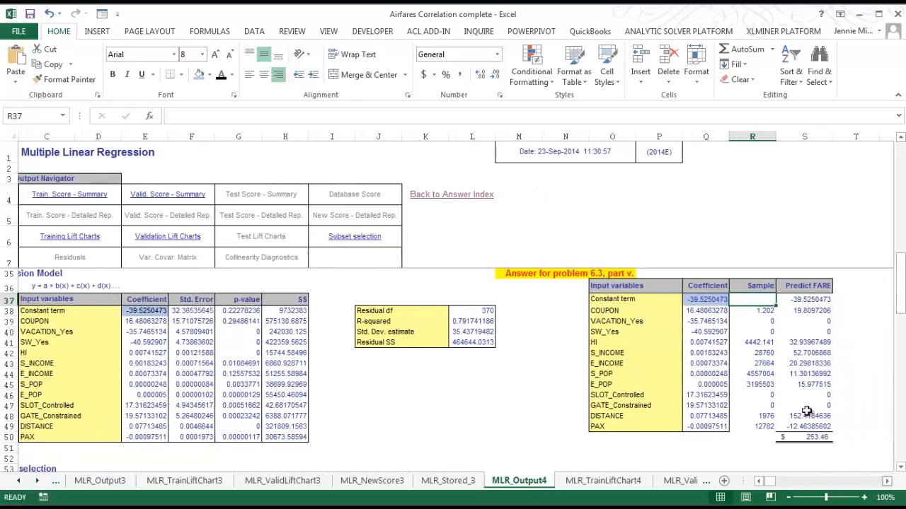
click(753, 310)
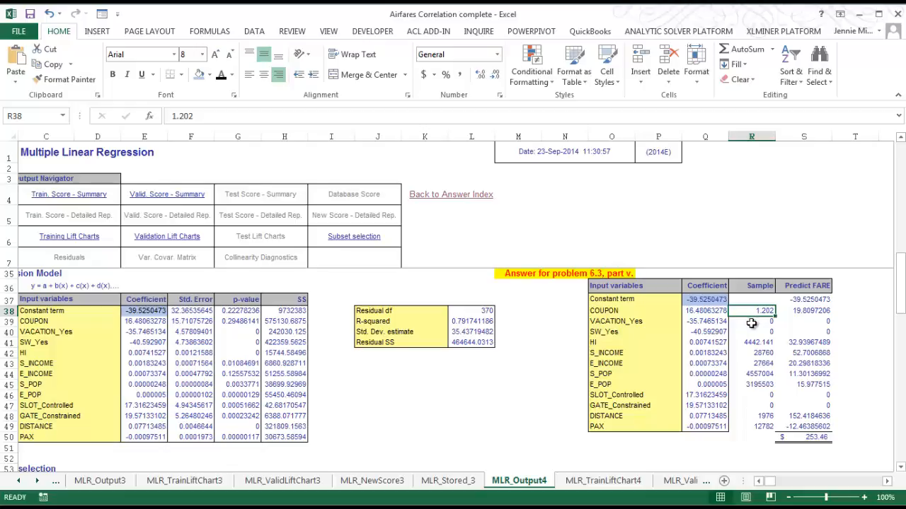
click(619, 312)
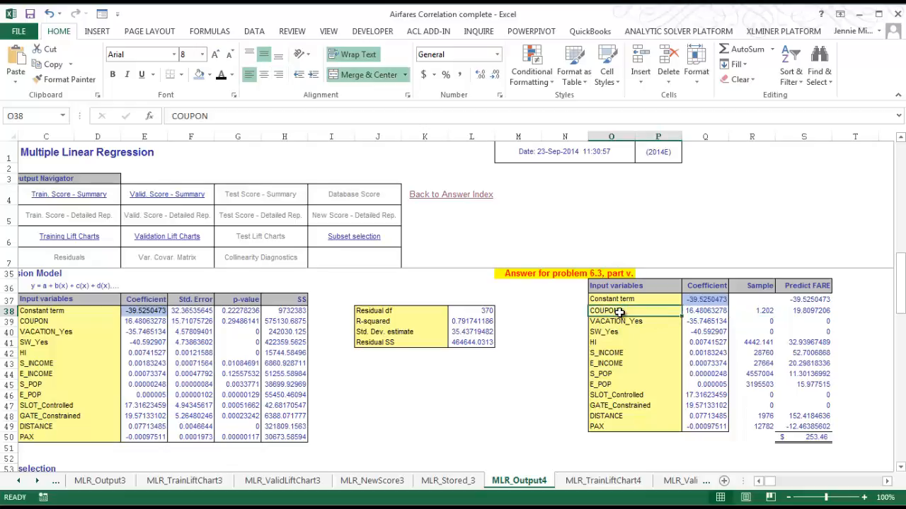
click(760, 299)
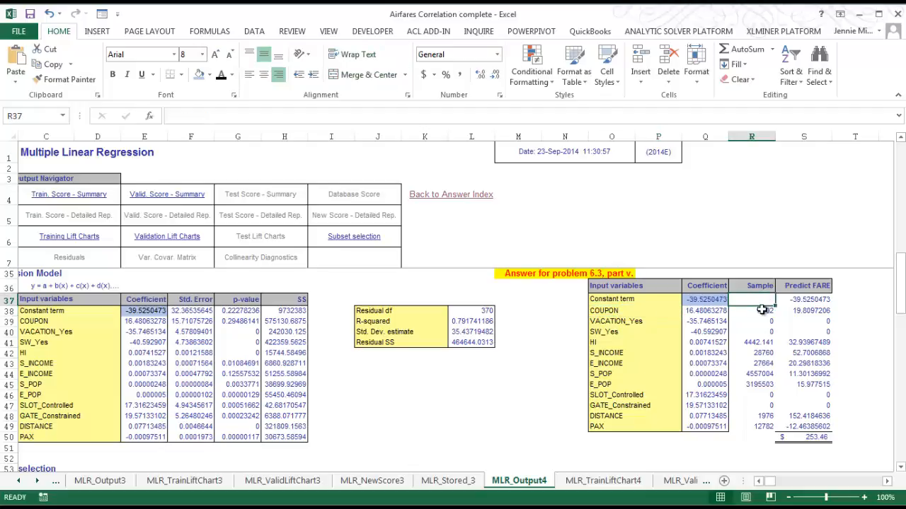
click(761, 311)
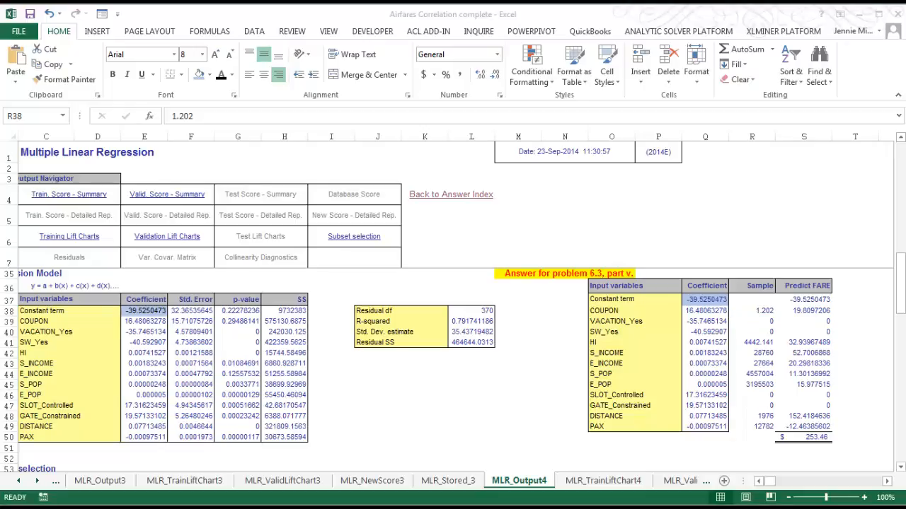
Switch to the Help with 6.3 PowerPoint and examine the NEW row's attribute, coefficient and product on the 6.3.v slide
key(alt+Tab)
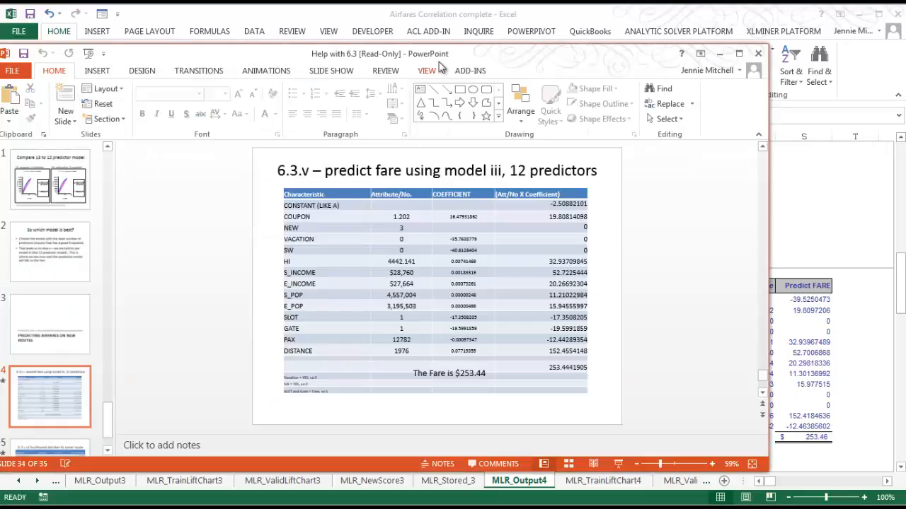
mouse_move(418, 14)
mouse_down()
mouse_move(479, 17)
mouse_move(418, 19)
mouse_move(412, 58)
mouse_move(413, 19)
mouse_up()
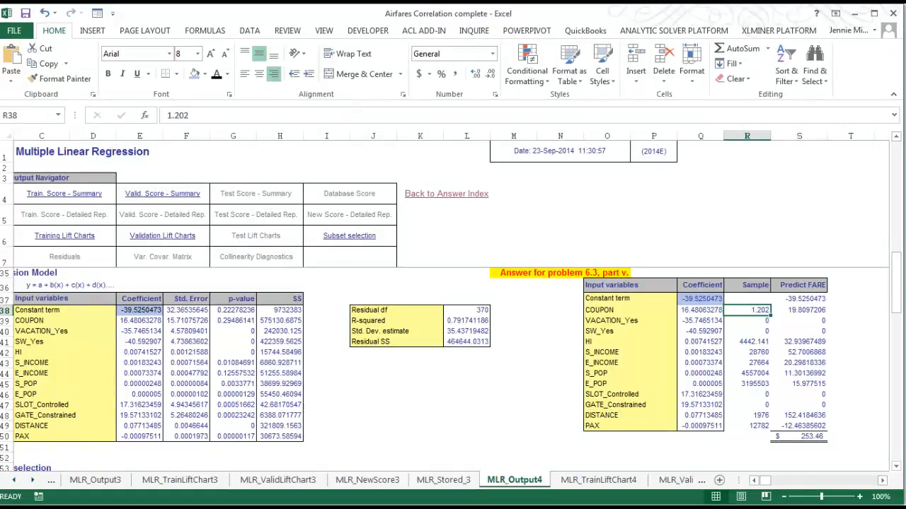
key(alt+Tab)
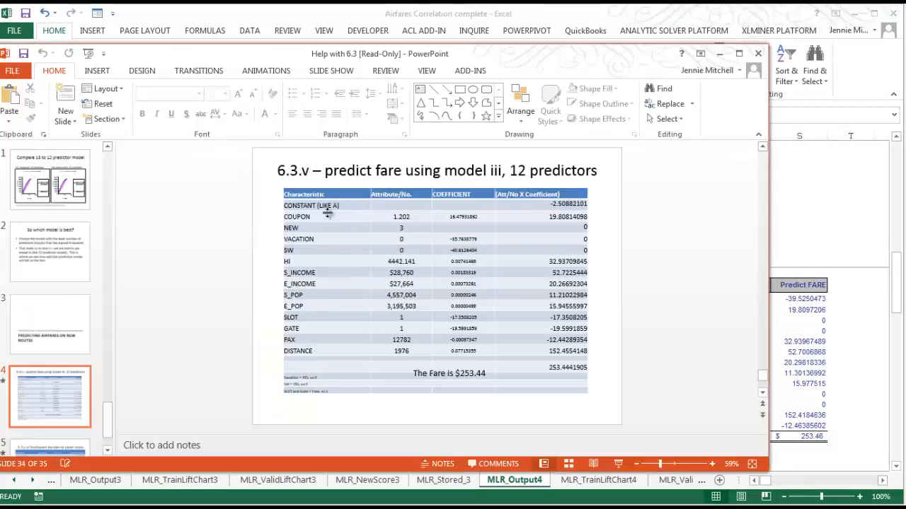
click(401, 227)
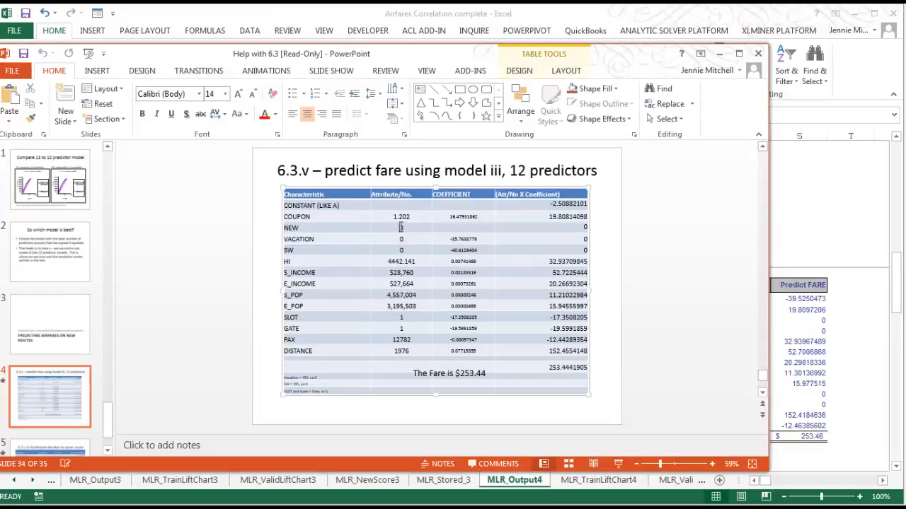
click(457, 228)
click(582, 228)
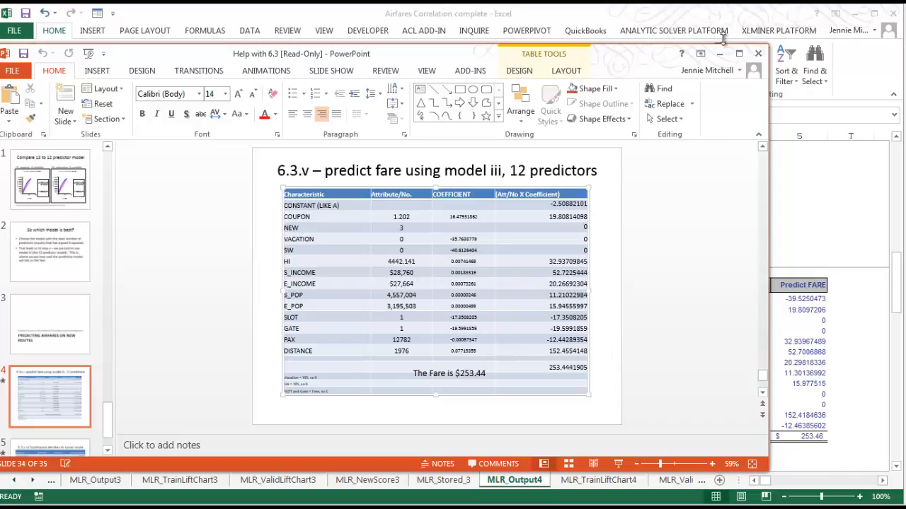
drag(626, 58, 0, 49)
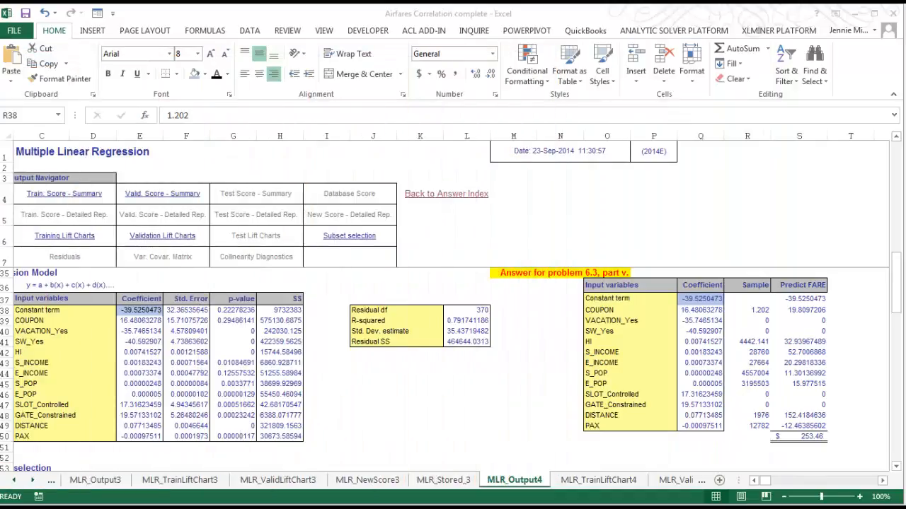
Back in the Excel answer table, examine the COUPON coefficient in Q38 and the sample values for COUPON and HI
click(698, 311)
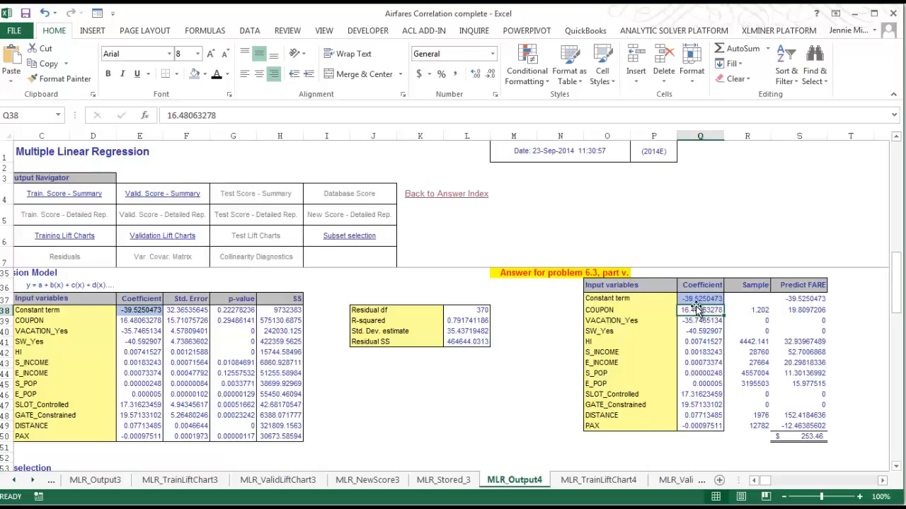
click(760, 310)
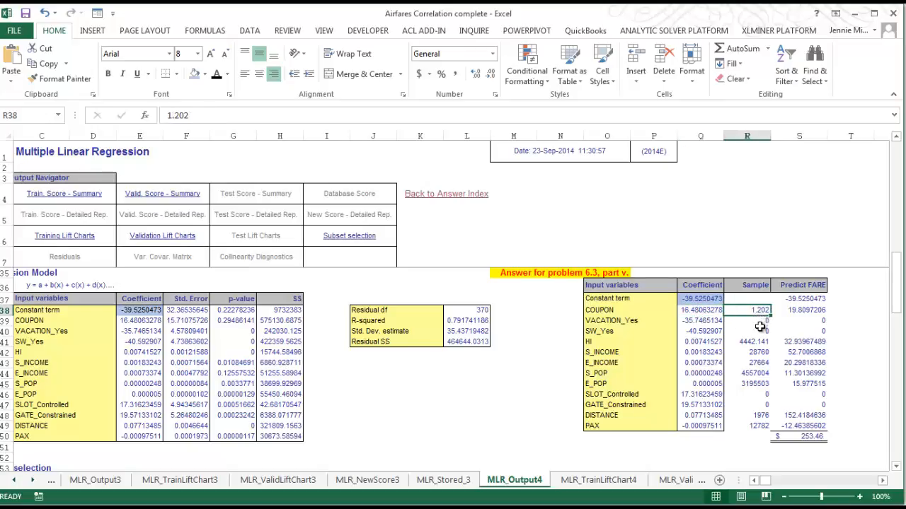
click(755, 341)
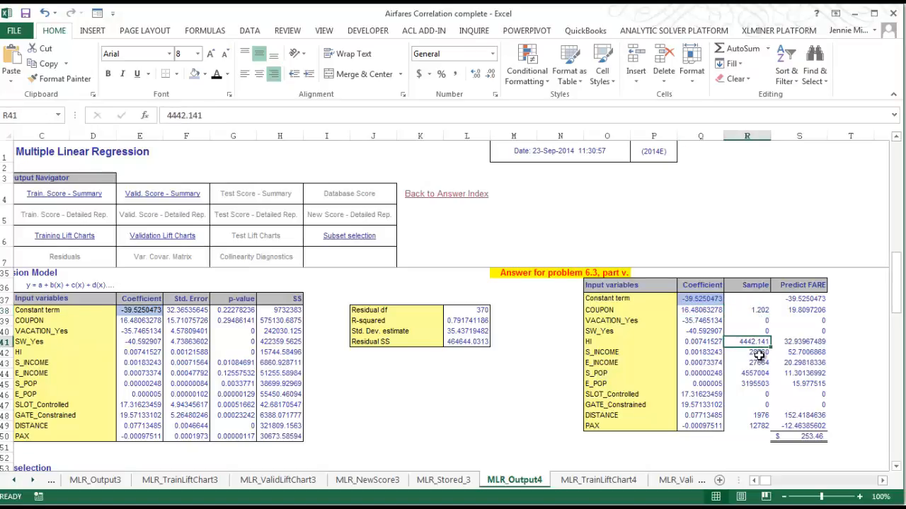
click(760, 312)
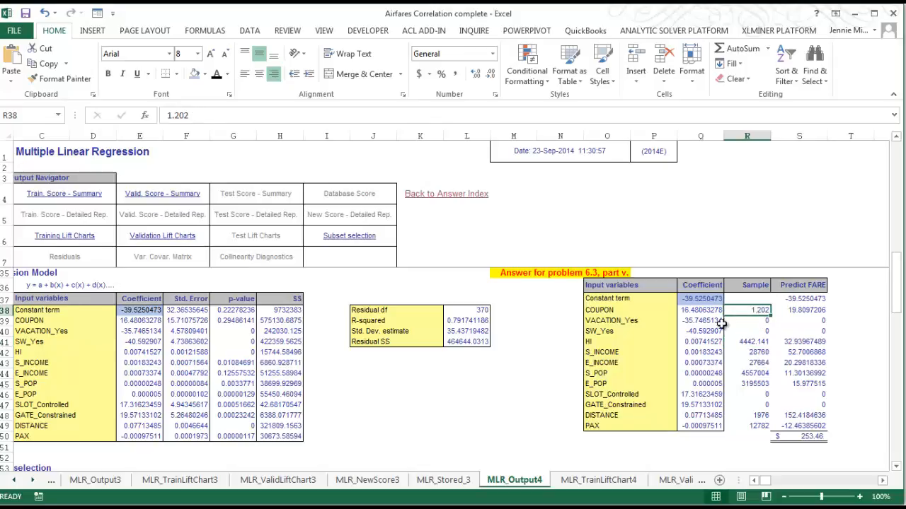
Compare the predicted fare total in S50 with the fare on the PowerPoint slide for 6.3.v
click(800, 437)
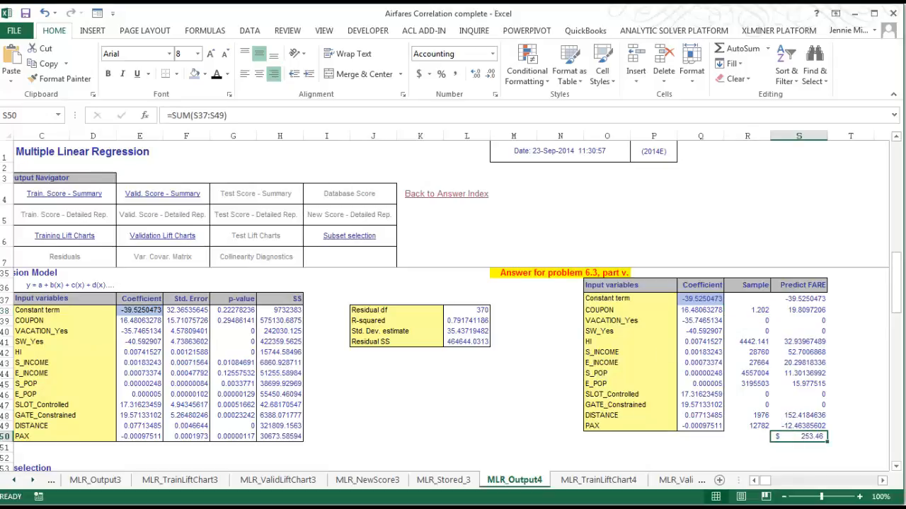
drag(0, 51, 523, 49)
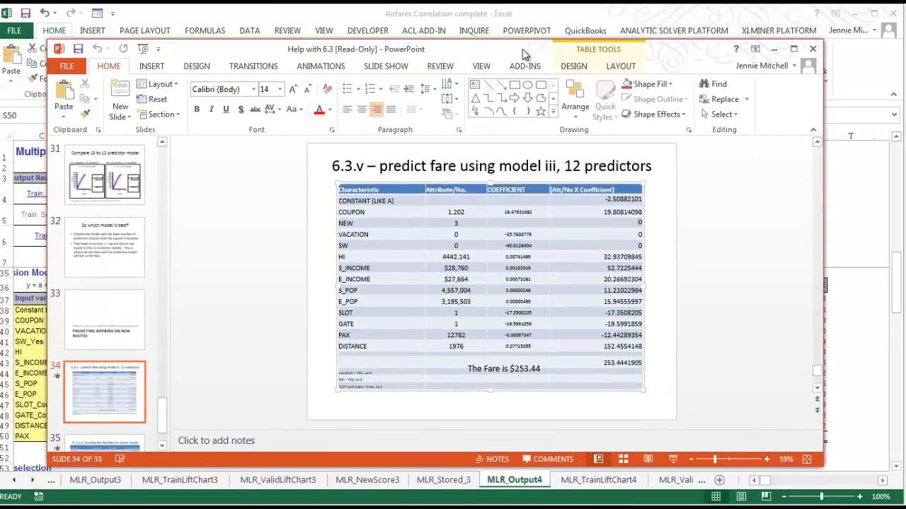
drag(523, 54, 0, 81)
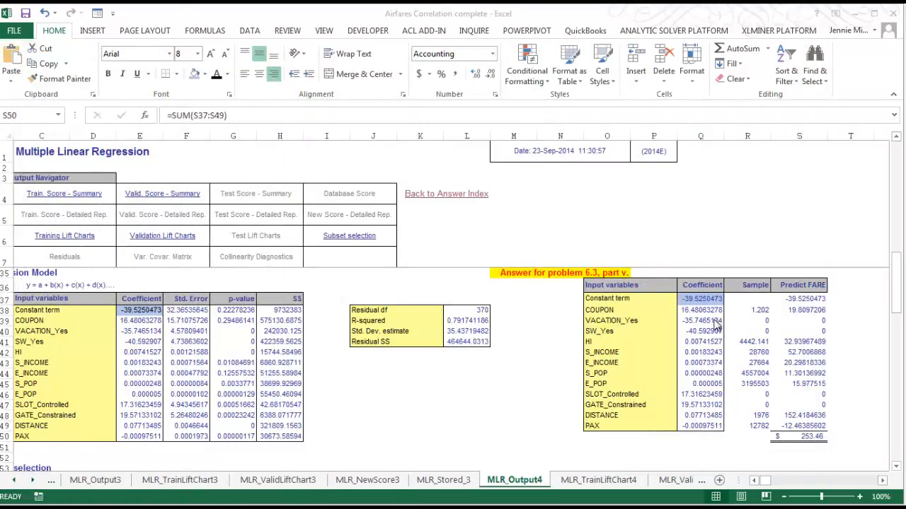
Inspect the COUPON row's predicted fare formula in S38 together with its sample value in R38
click(760, 311)
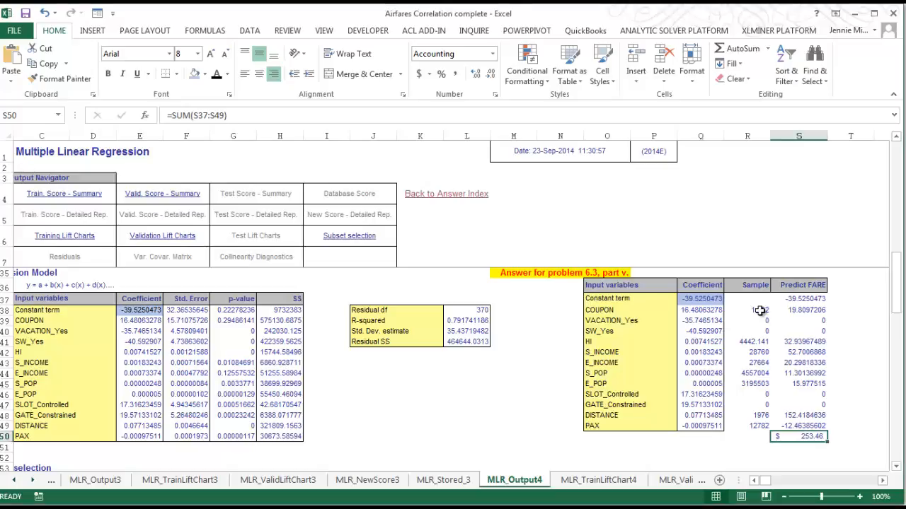
click(759, 310)
click(794, 310)
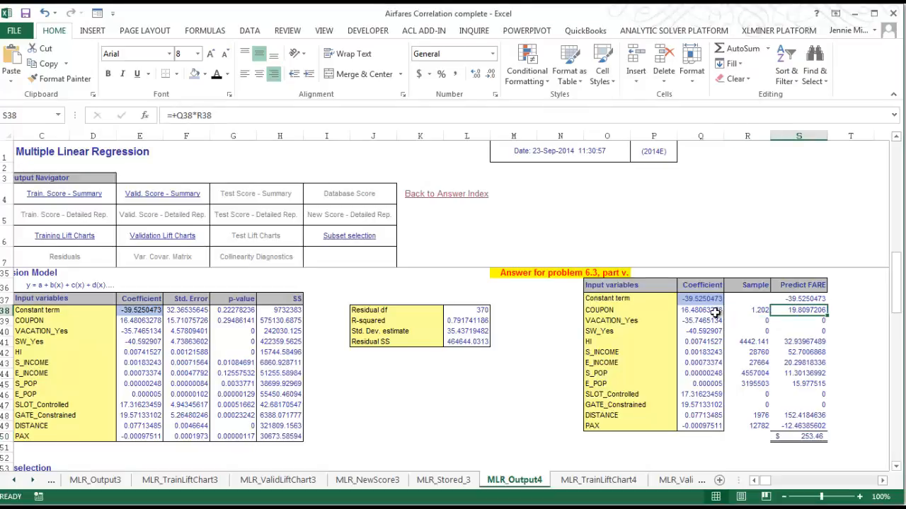
click(758, 310)
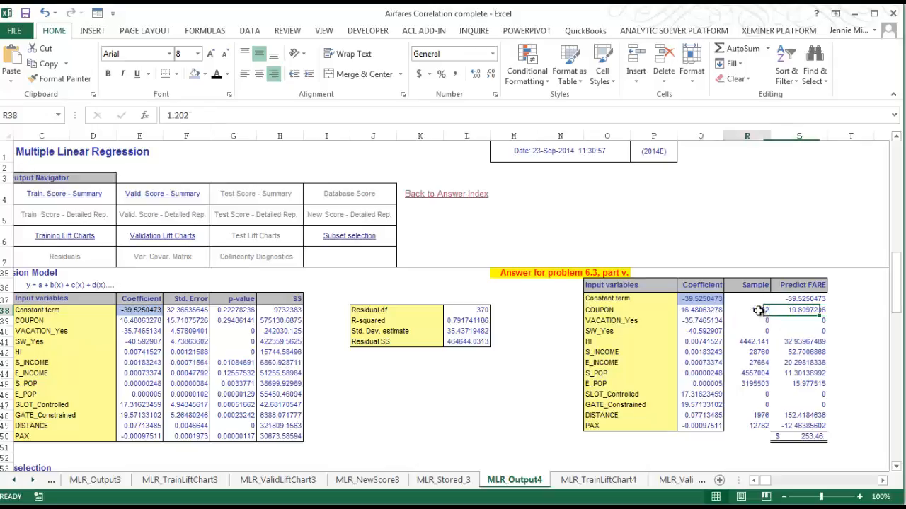
click(791, 311)
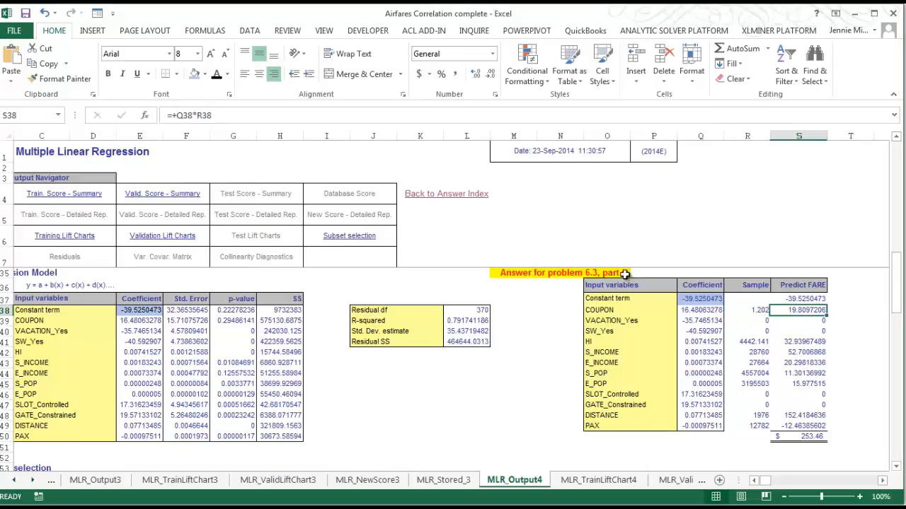
click(212, 115)
key(Return)
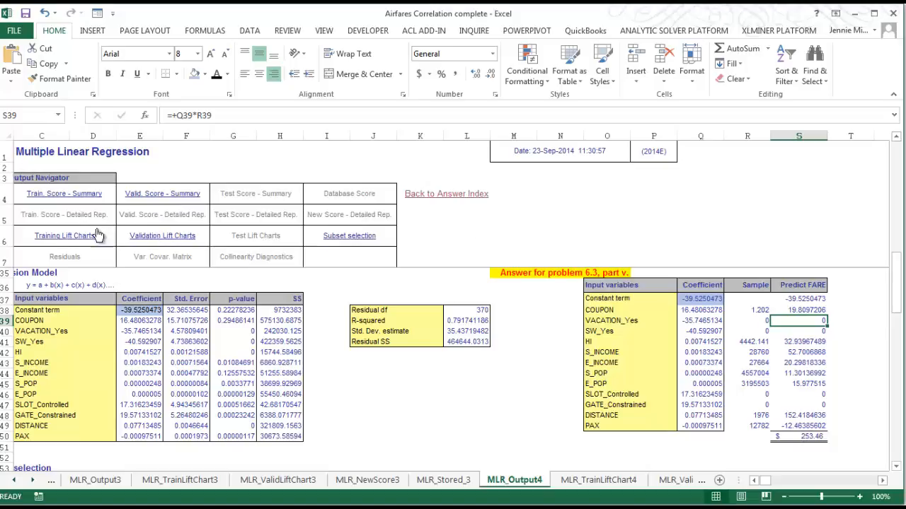
View the regression's training lift charts and return to the part v answer table in MLR_Output4
click(65, 236)
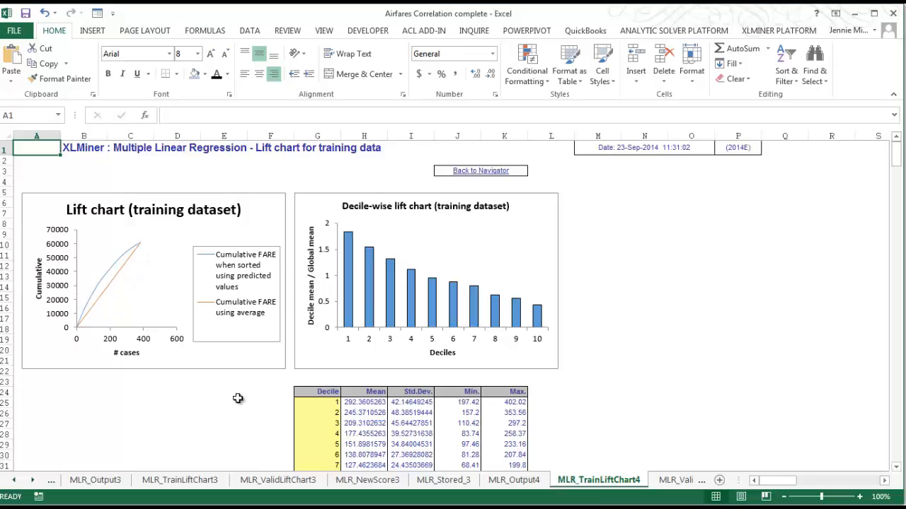
click(504, 172)
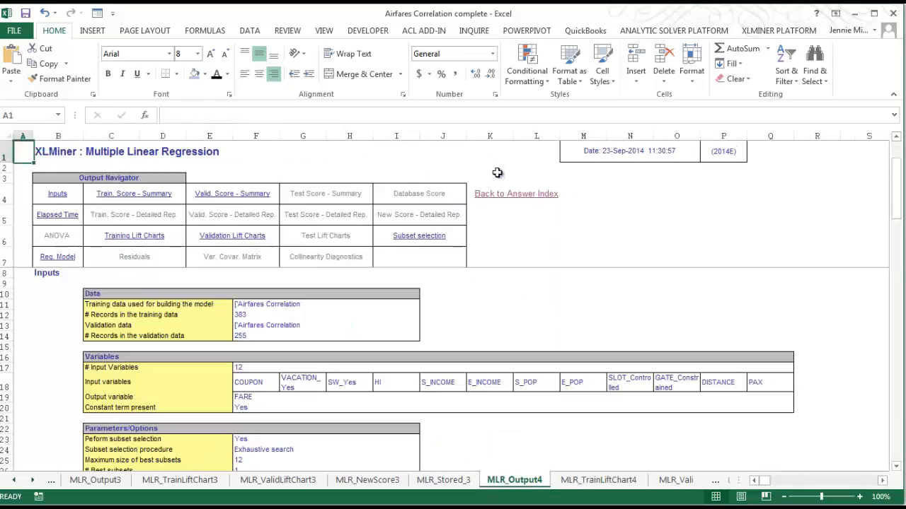
scroll(613, 399, down, 7)
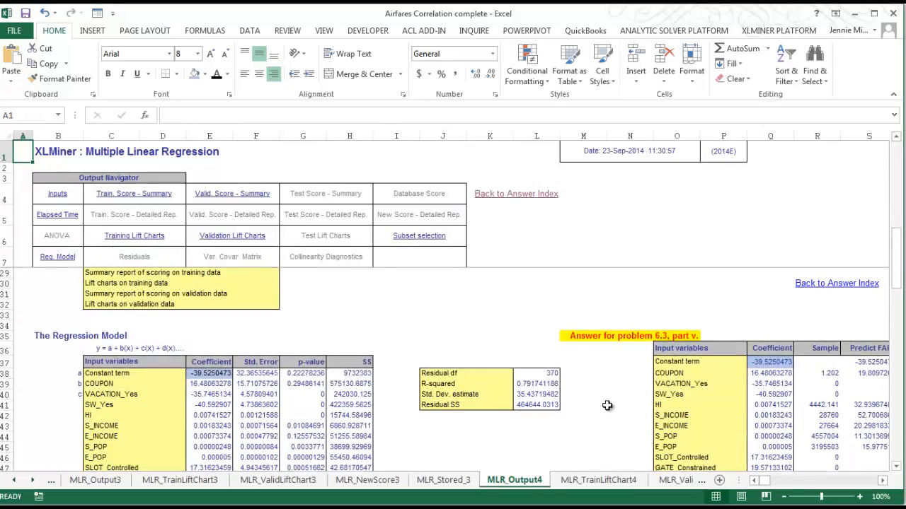
scroll(607, 403, down, 2)
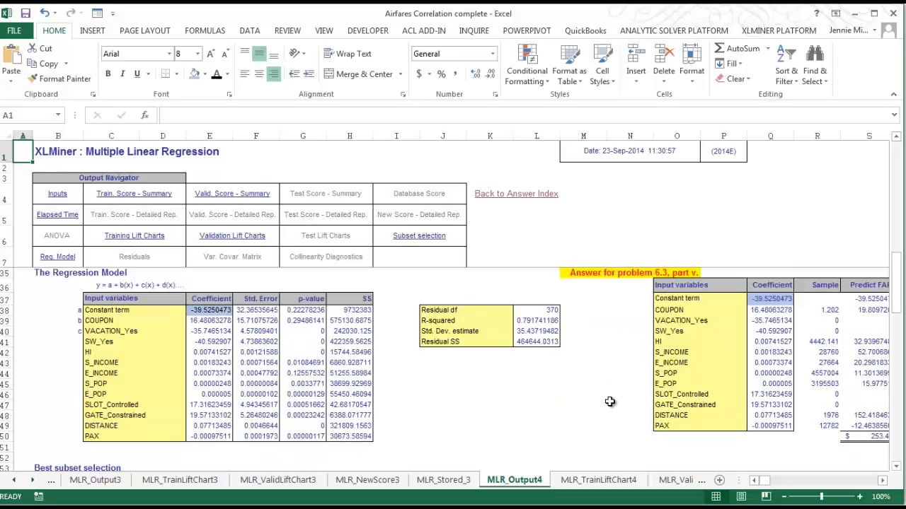
click(883, 481)
click(882, 480)
click(882, 480)
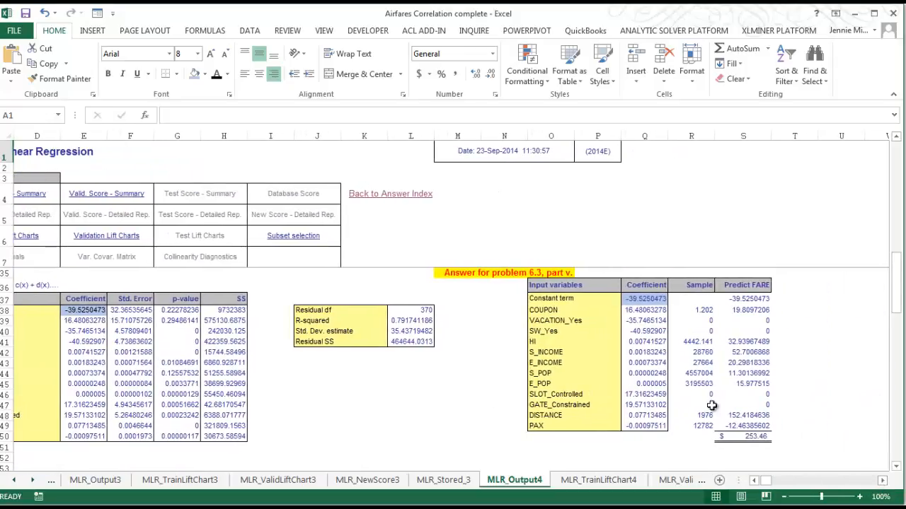